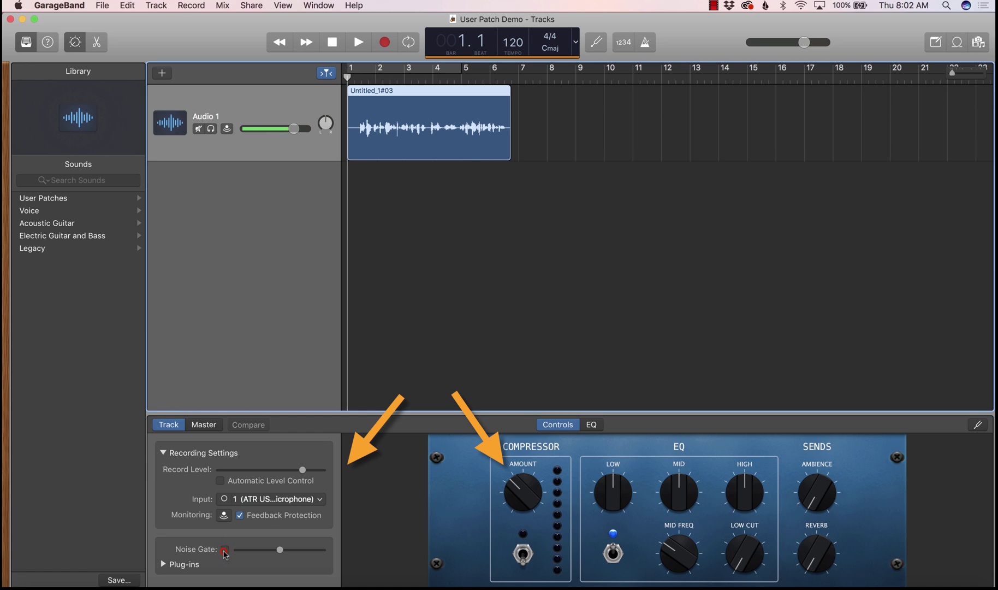
Enable the noise gate, adjust reverb, and turn down the low and high EQ bands during playback.
click(225, 551)
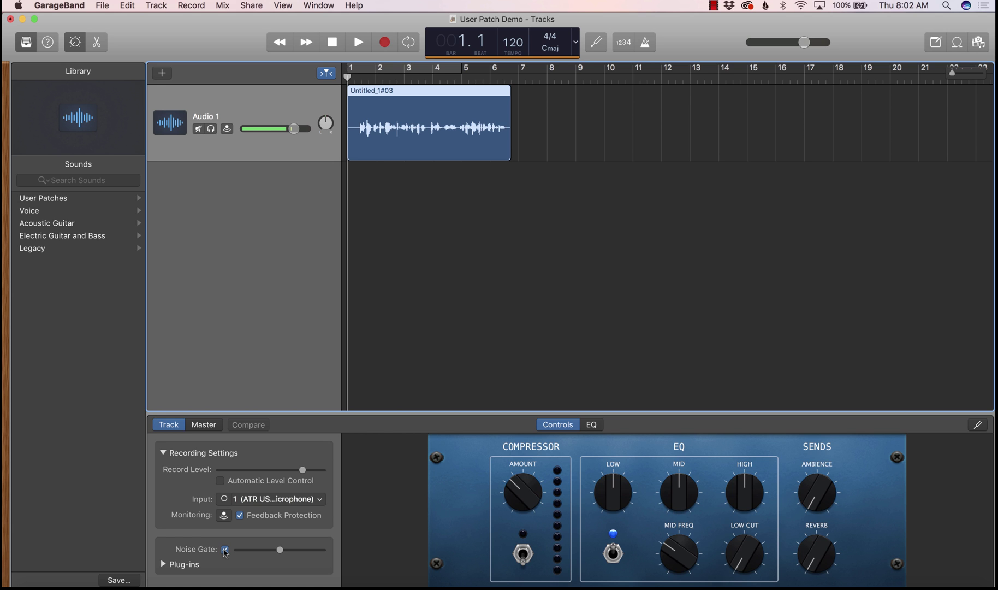
key(space)
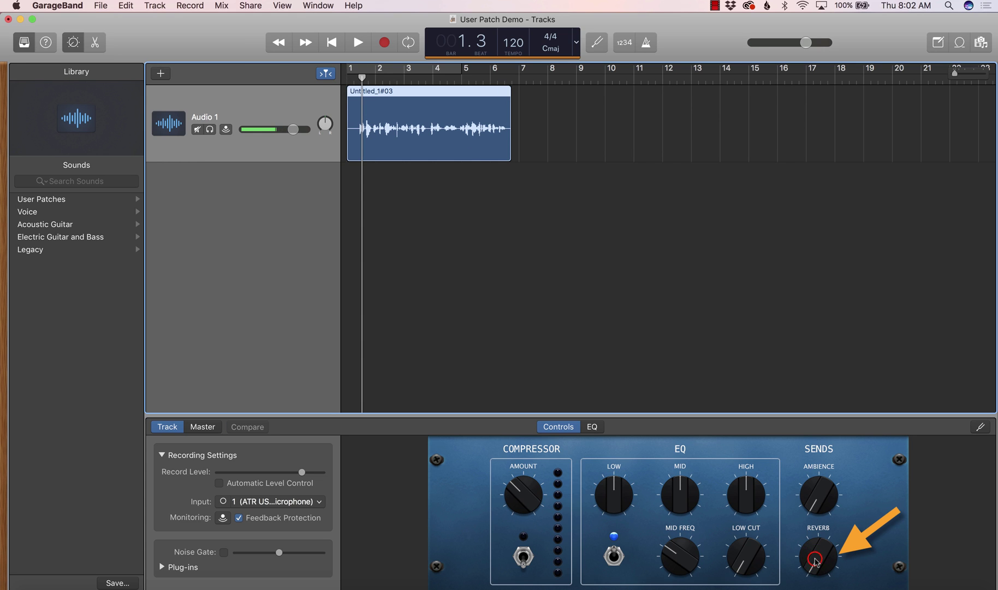
drag(814, 560, 818, 568)
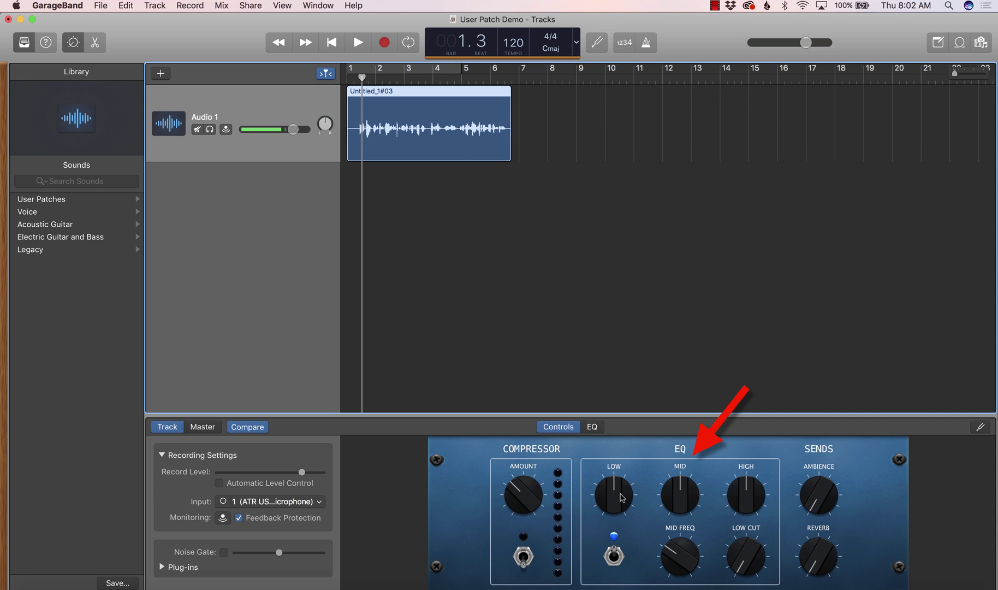
drag(621, 497, 620, 483)
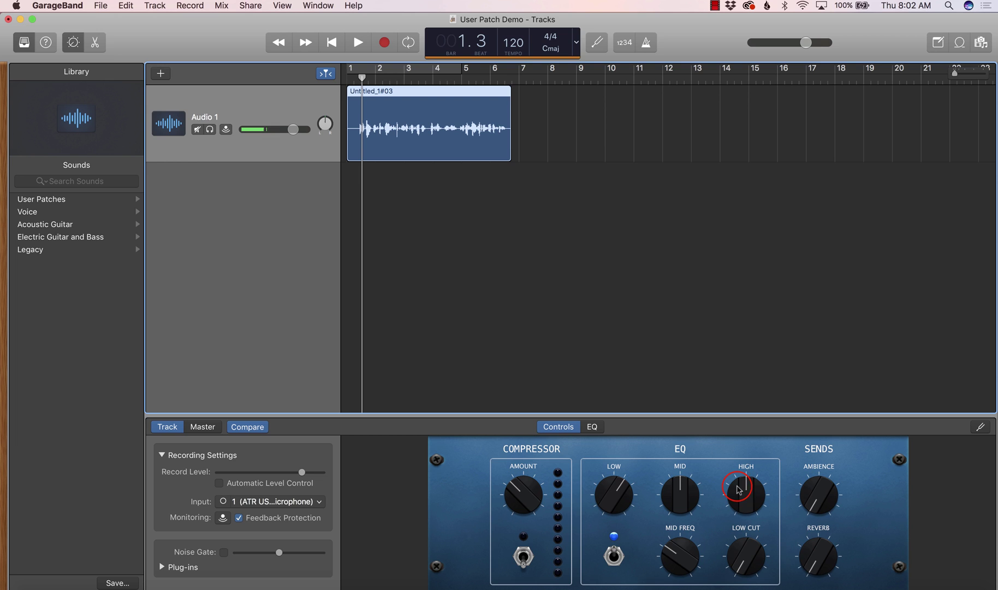
drag(737, 489, 739, 505)
Play back the voice to compare it with EQ bypassed, then turn EQ back on.
key(space)
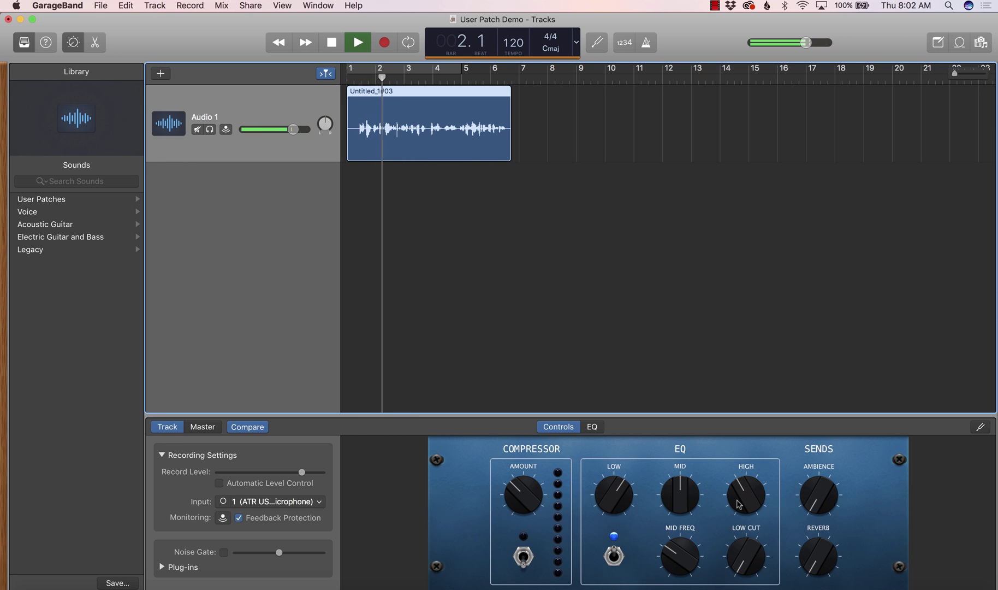
key(space)
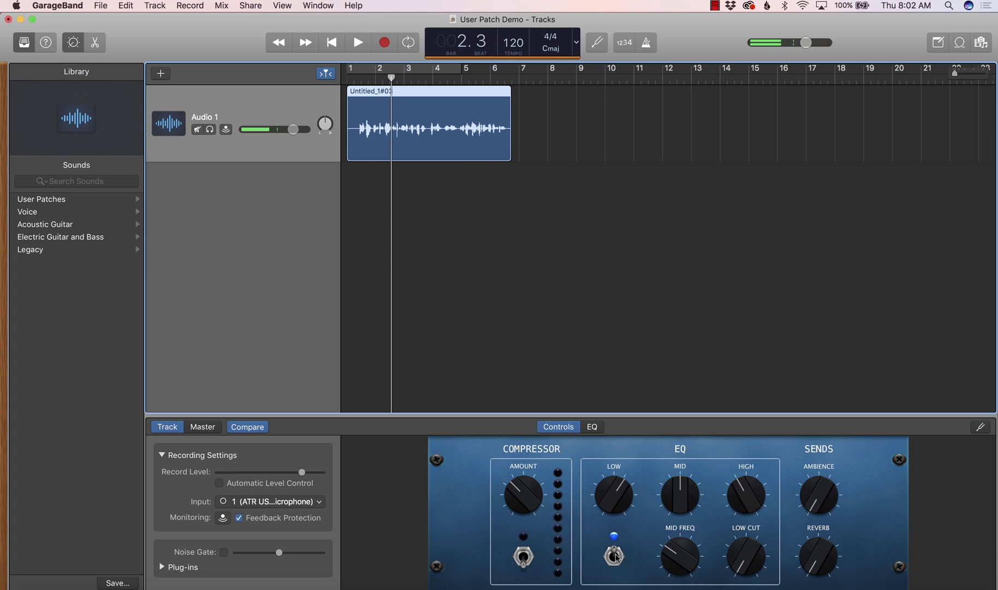
click(613, 555)
key(space)
key(space)
click(615, 555)
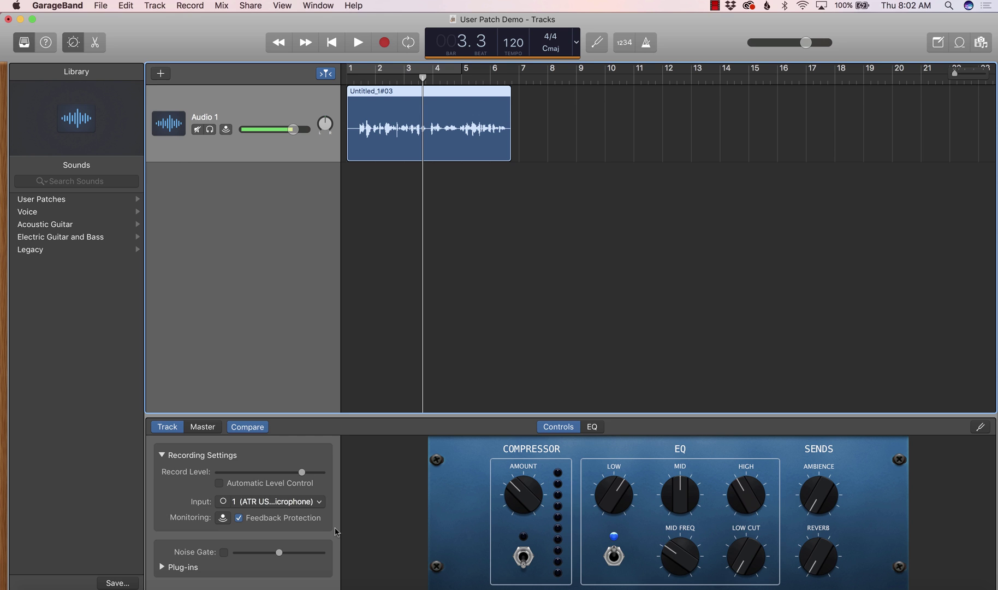
Replace the default patch name and save the track settings as 'Jen Podcast VO'.
click(117, 582)
key(BackSpace)
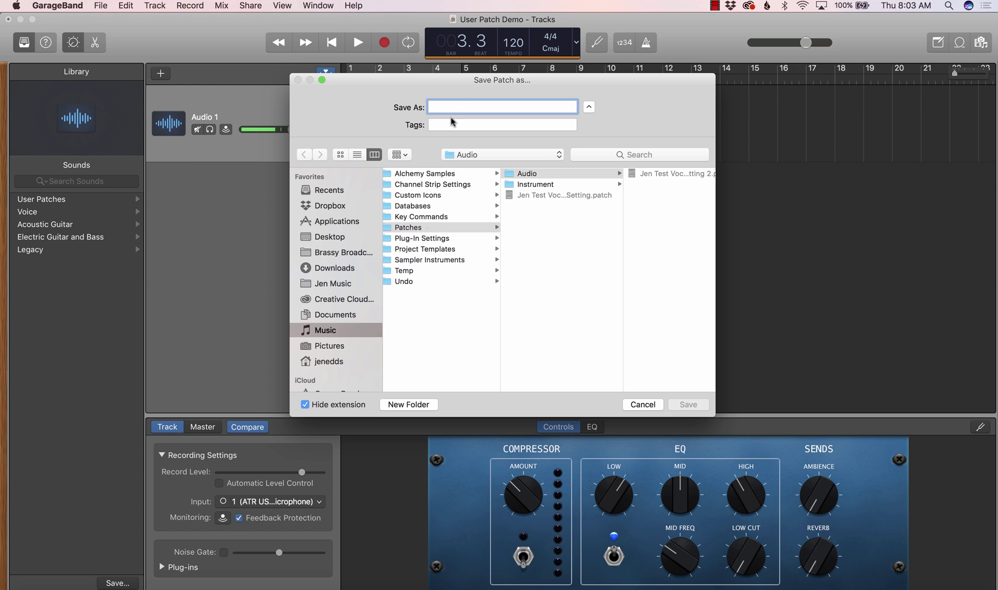
text(Jen)
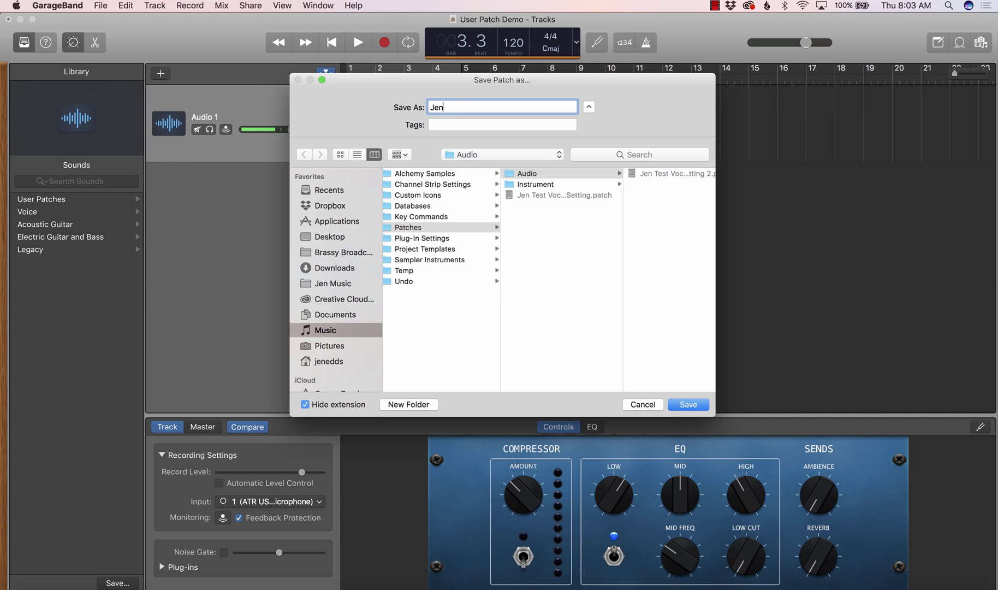
text( Podcast VO)
click(688, 404)
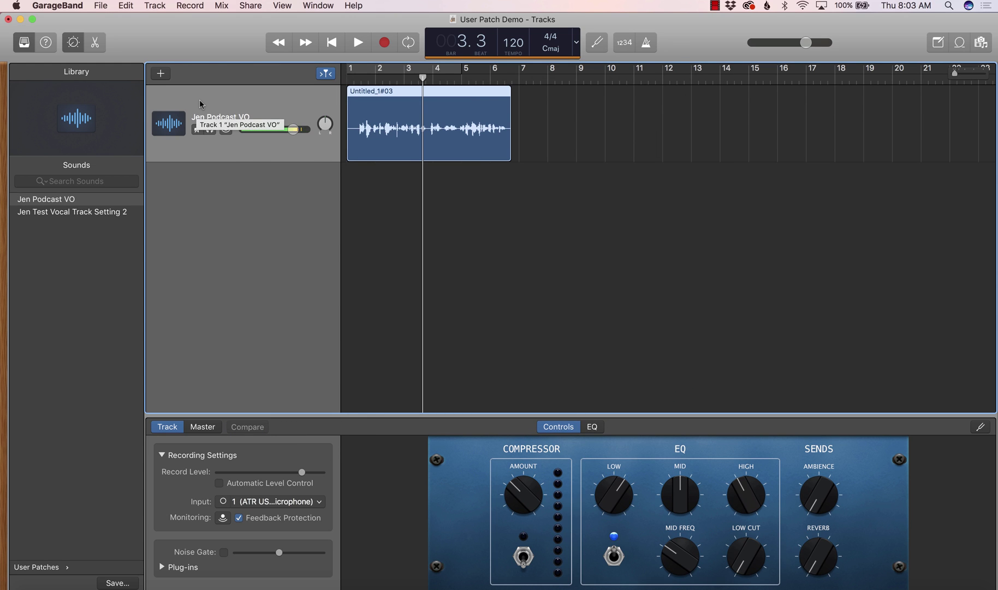
Create a new Audio track and apply the 'Jen Podcast VO' user patch to it.
click(161, 74)
click(161, 74)
click(441, 126)
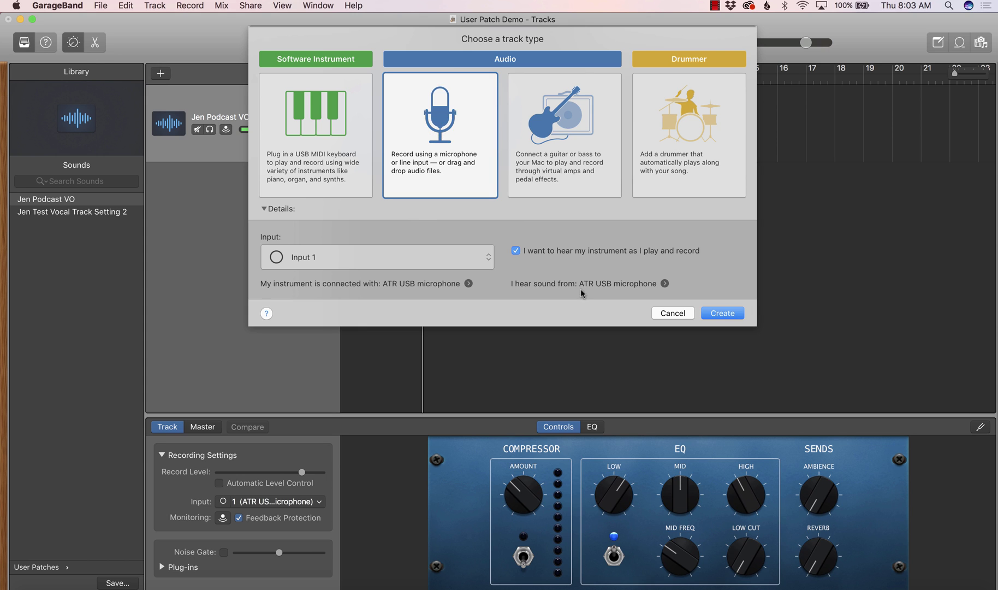
click(725, 313)
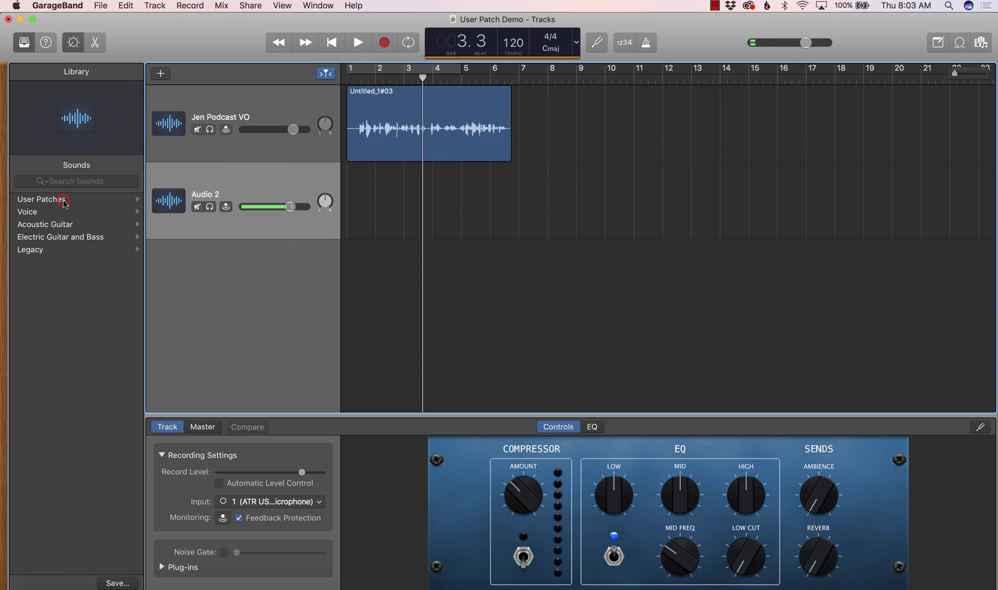
click(41, 199)
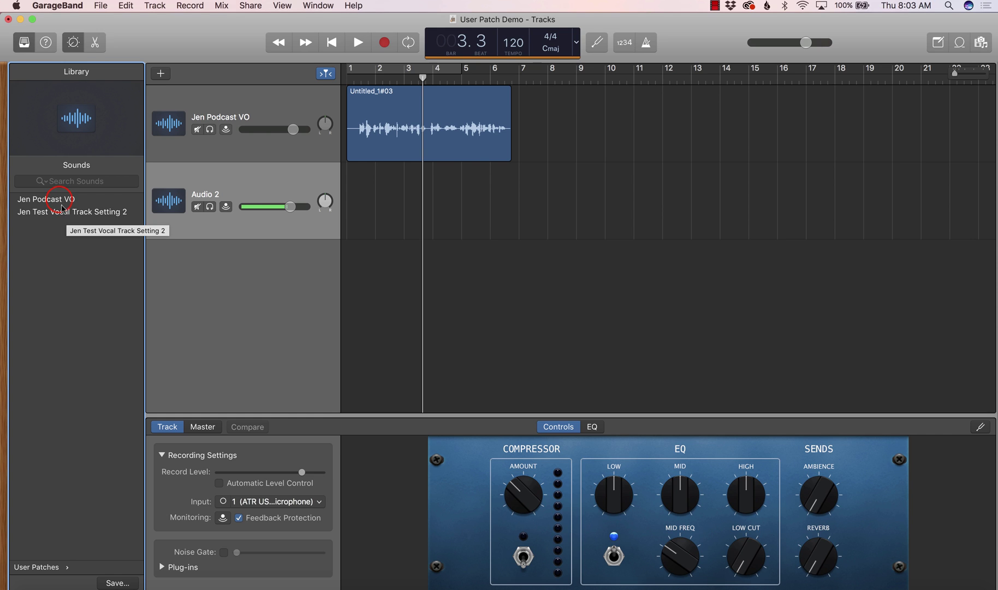
click(60, 199)
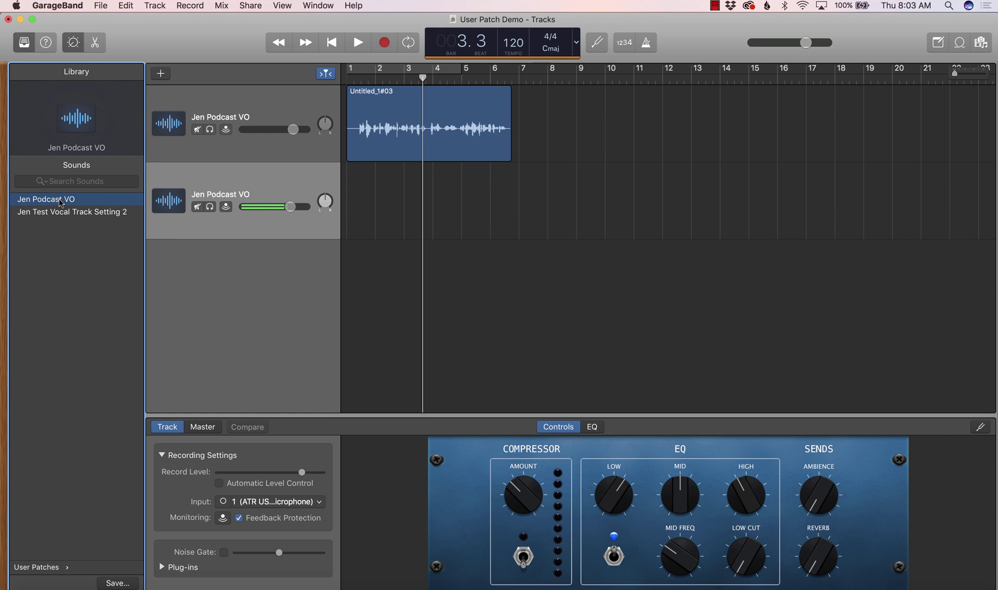